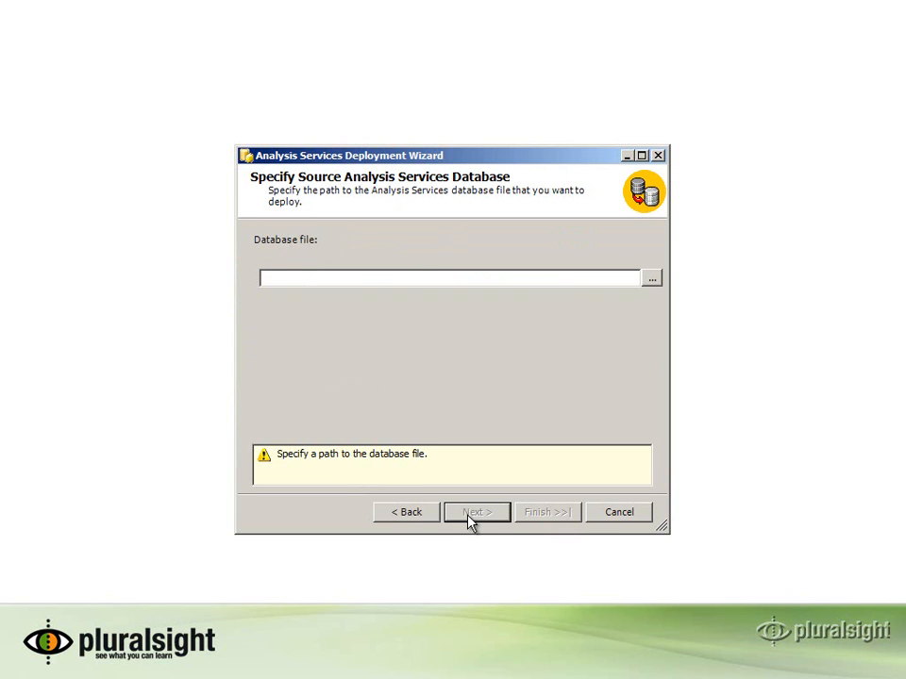
Step: Specify ssas-basic-process.asdatabase from the project's bin folder as the source database file and continue to the installation target
key("ctrl+v")
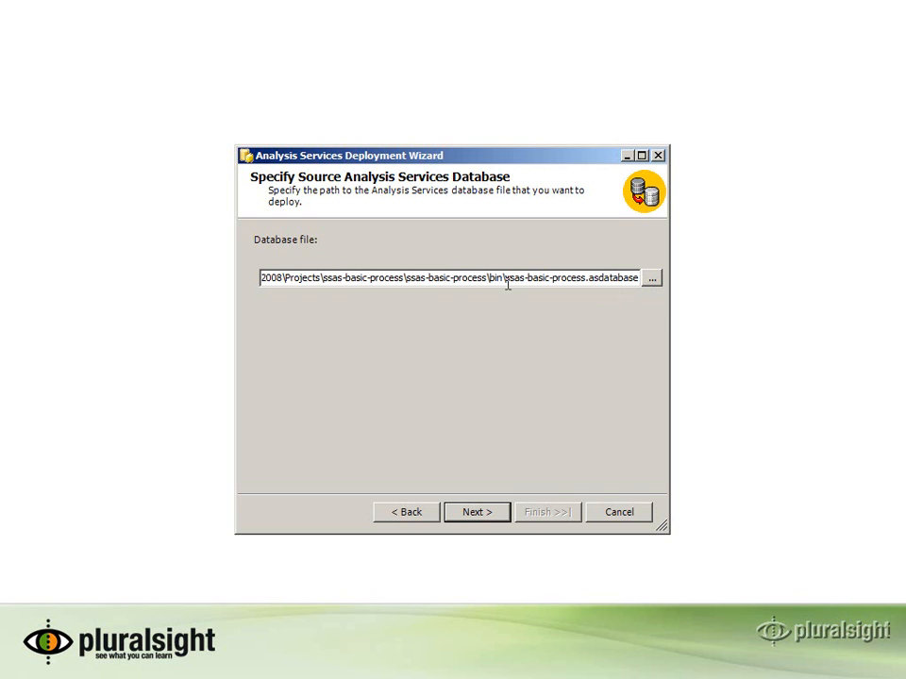
left_click_drag(506, 279, 651, 289)
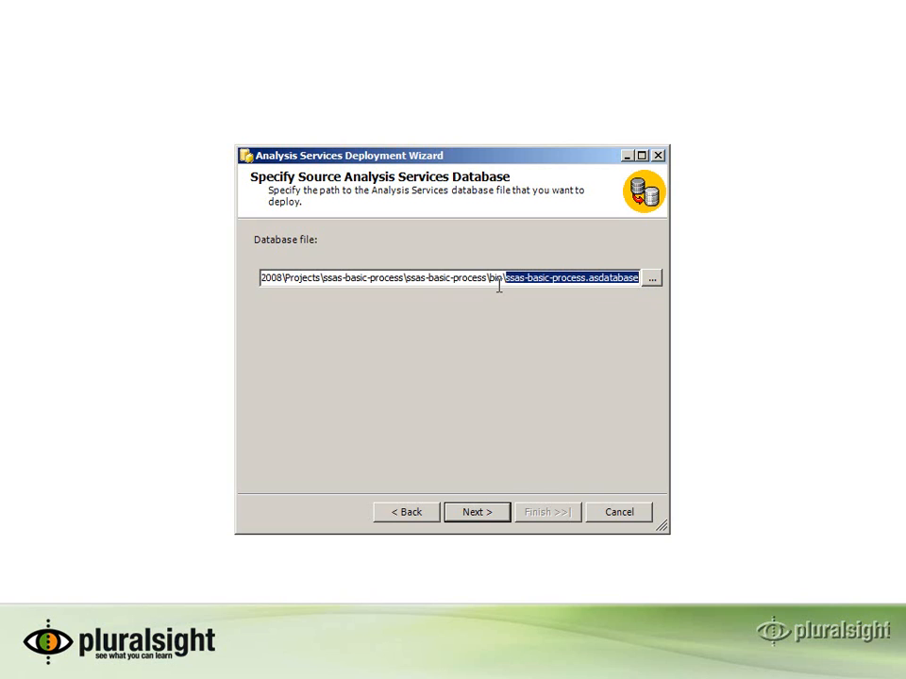
left_click(473, 511)
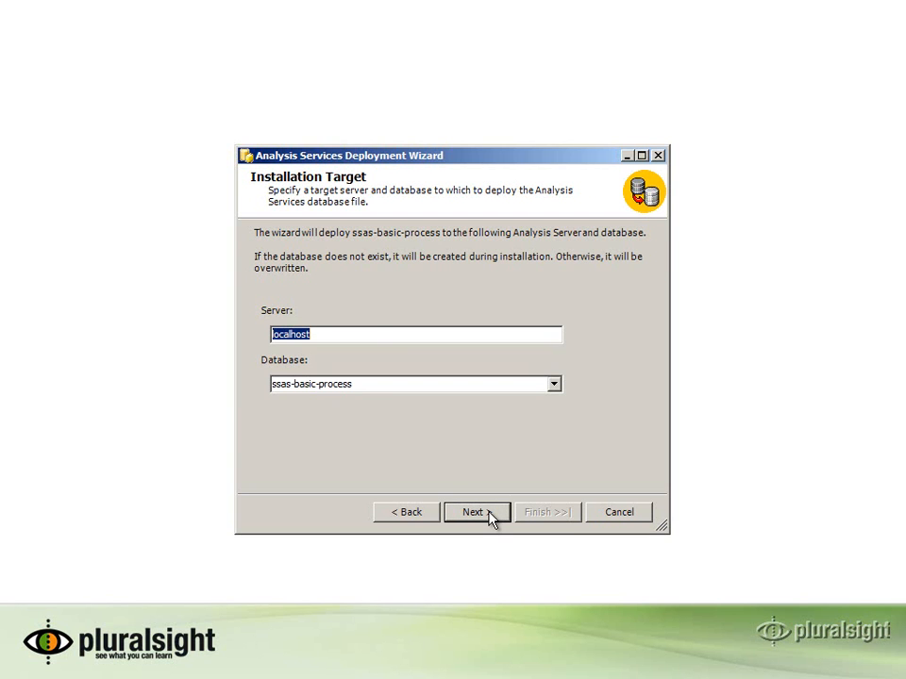
Step: Name the target database AWDataMart on localhost and accept the default options for partitions and roles
left_click(359, 334)
left_click(363, 388)
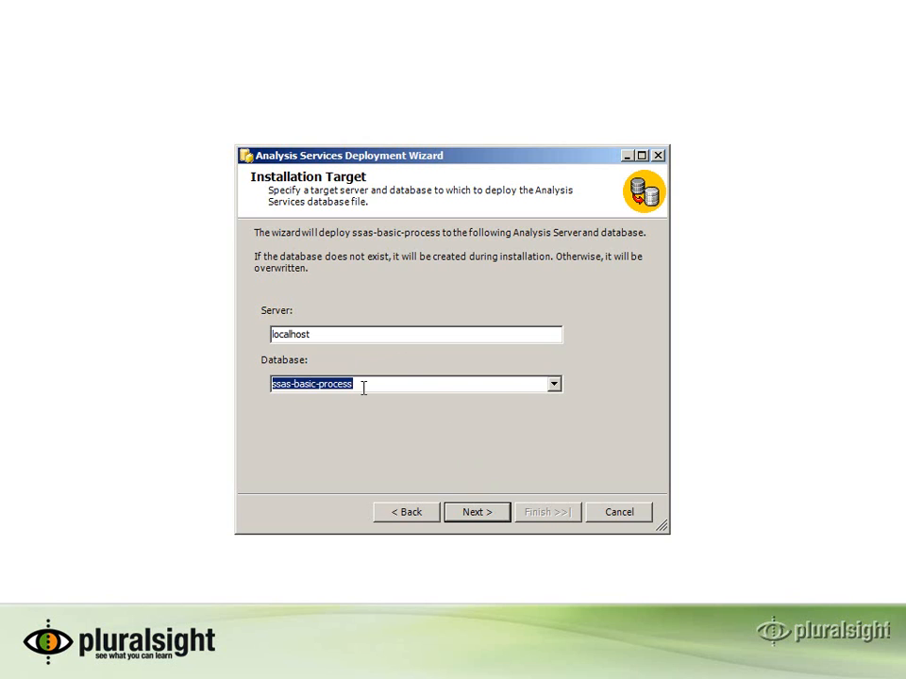
type("AW")
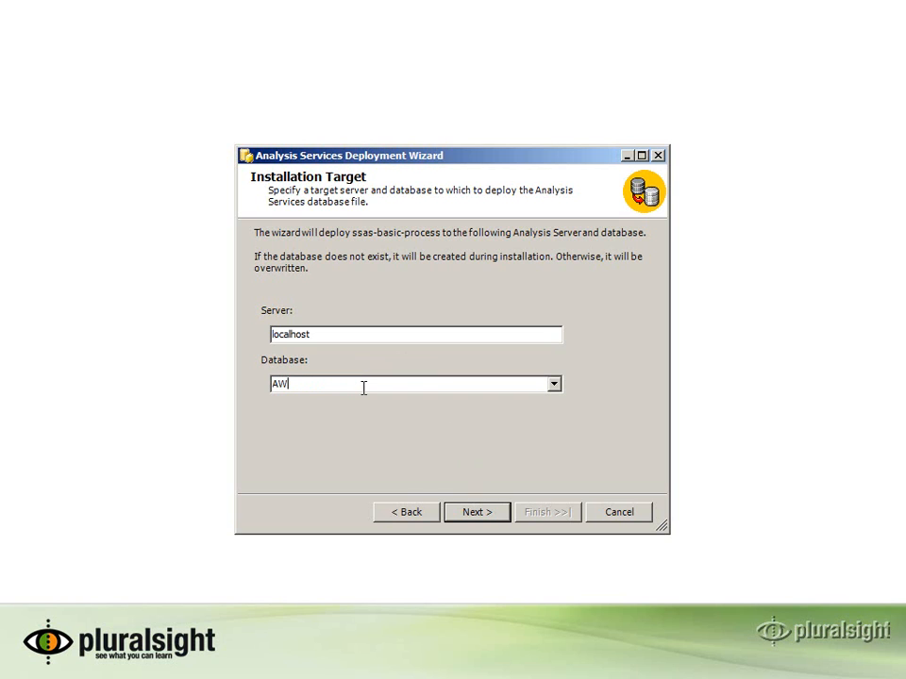
type("DataMart")
left_click(487, 510)
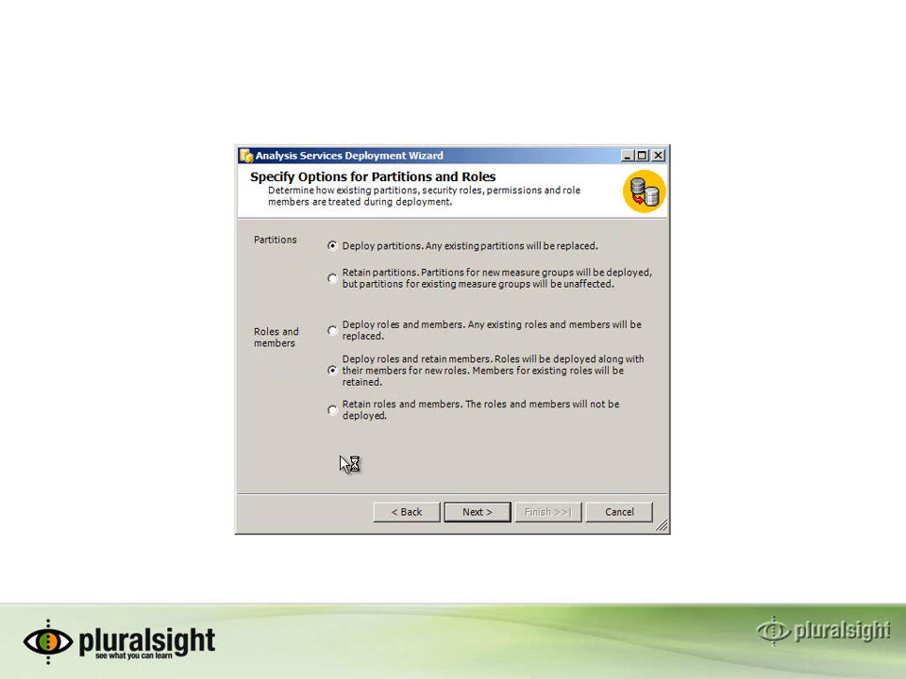
left_click(466, 516)
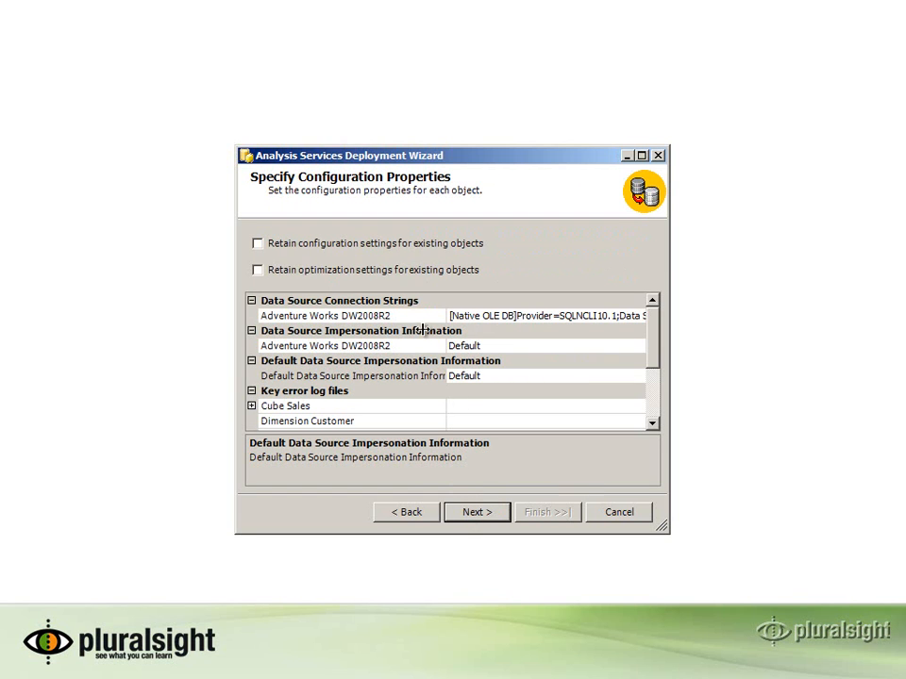
Step: Examine the Adventure Works DW2008R2 connection settings, its impersonation information and the default data source impersonation information
left_click(415, 318)
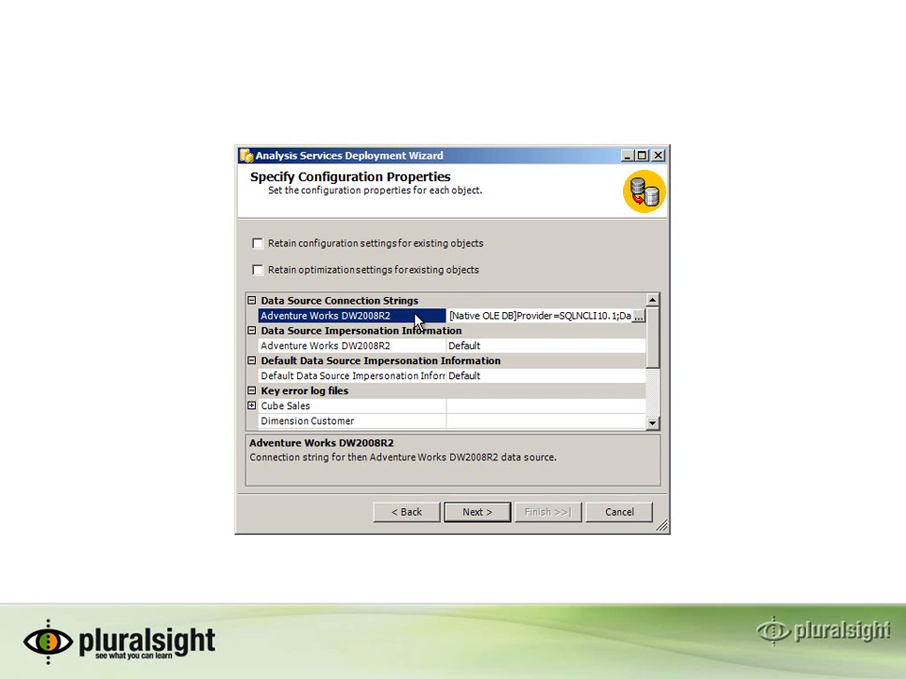
left_click(639, 316)
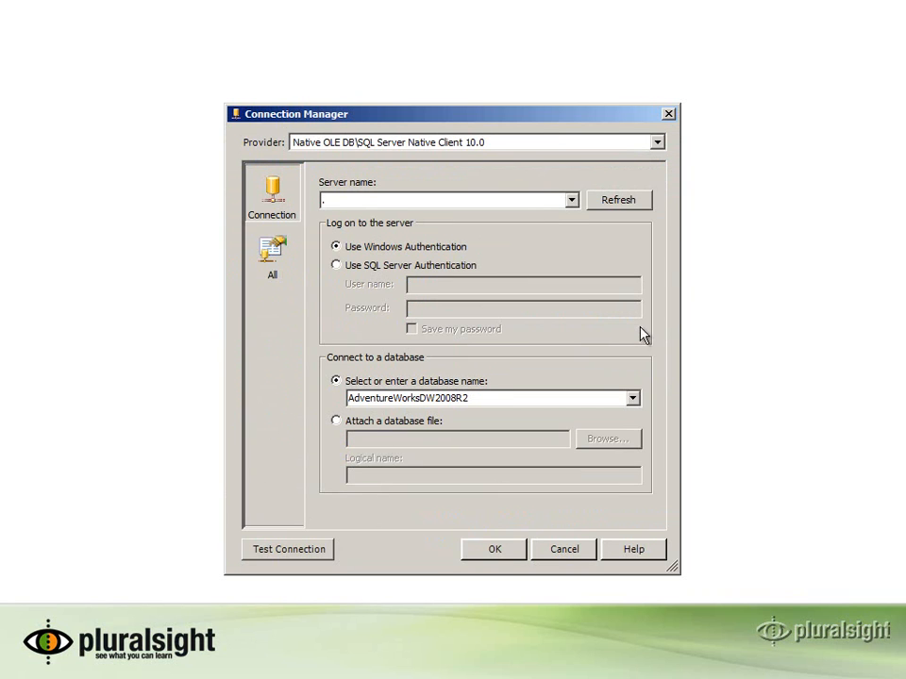
left_click(564, 549)
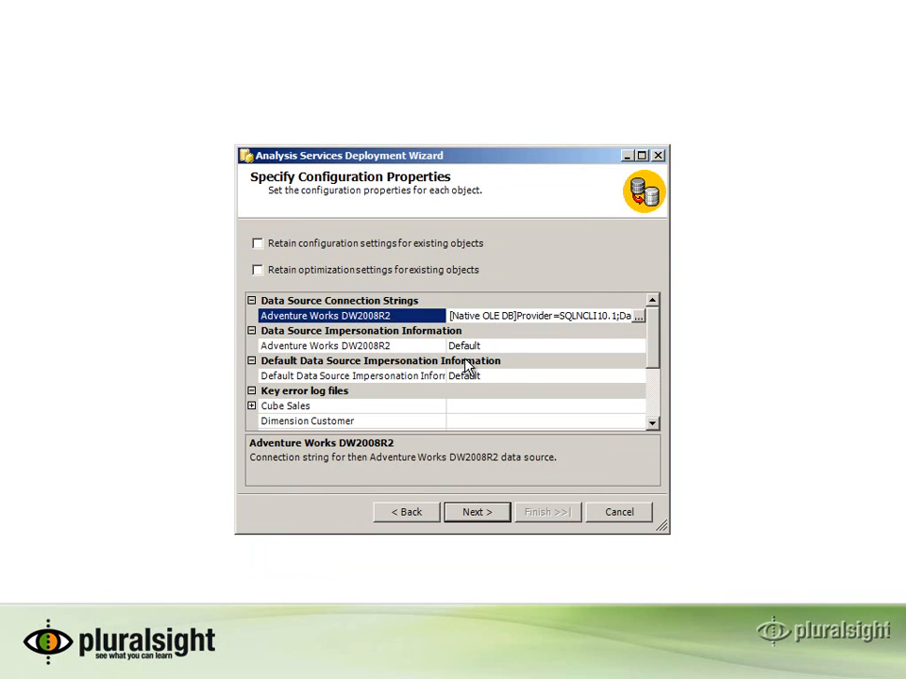
left_click(510, 345)
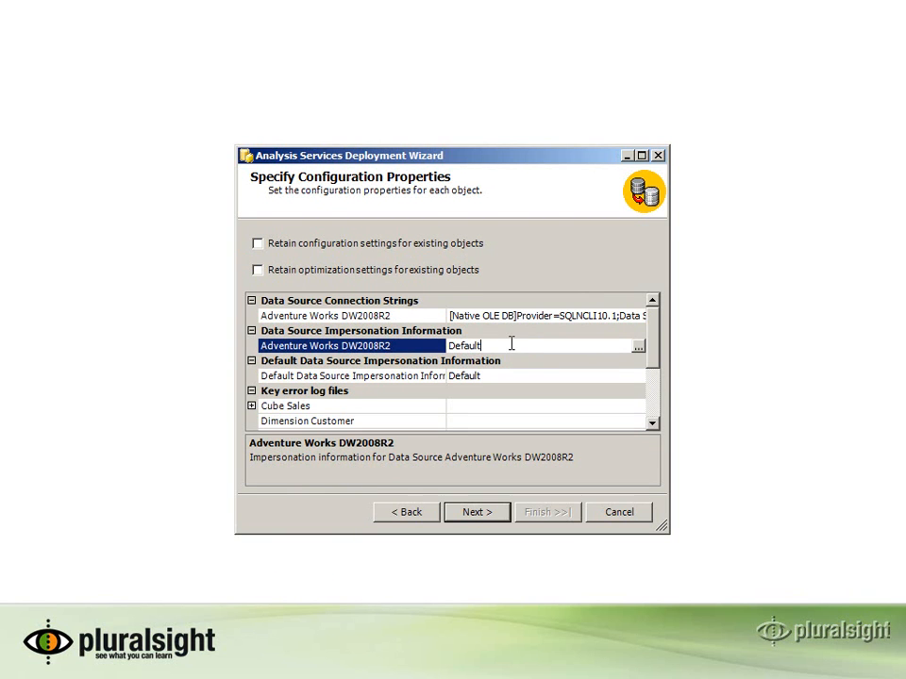
left_click(638, 347)
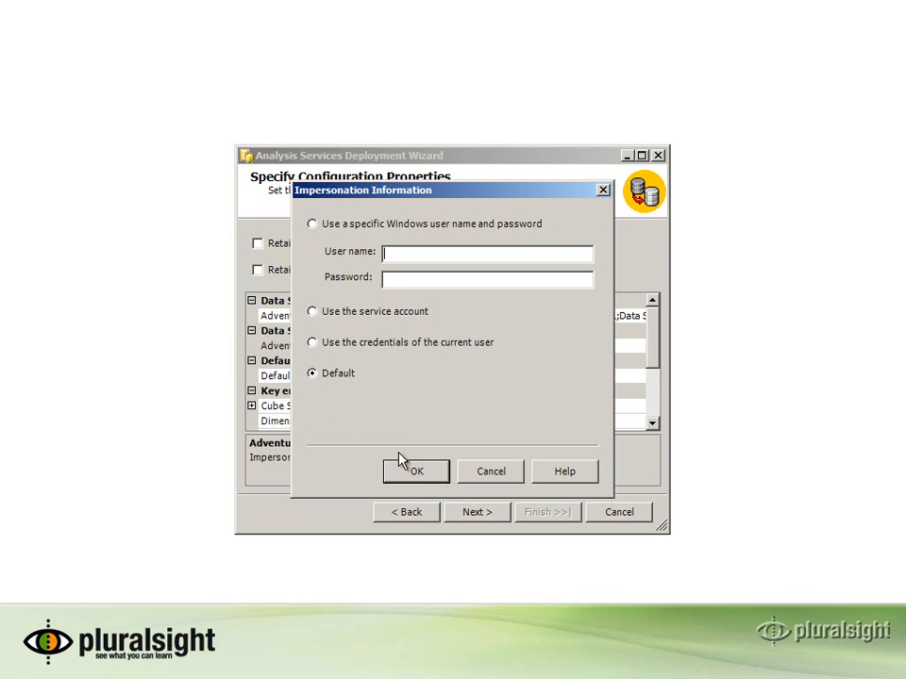
left_click(418, 474)
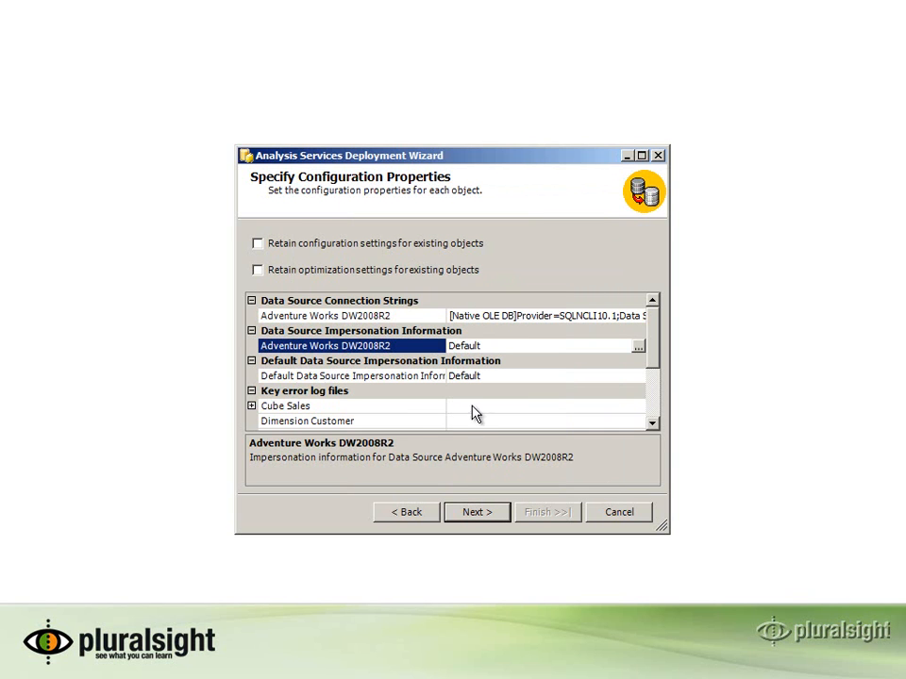
left_click(493, 378)
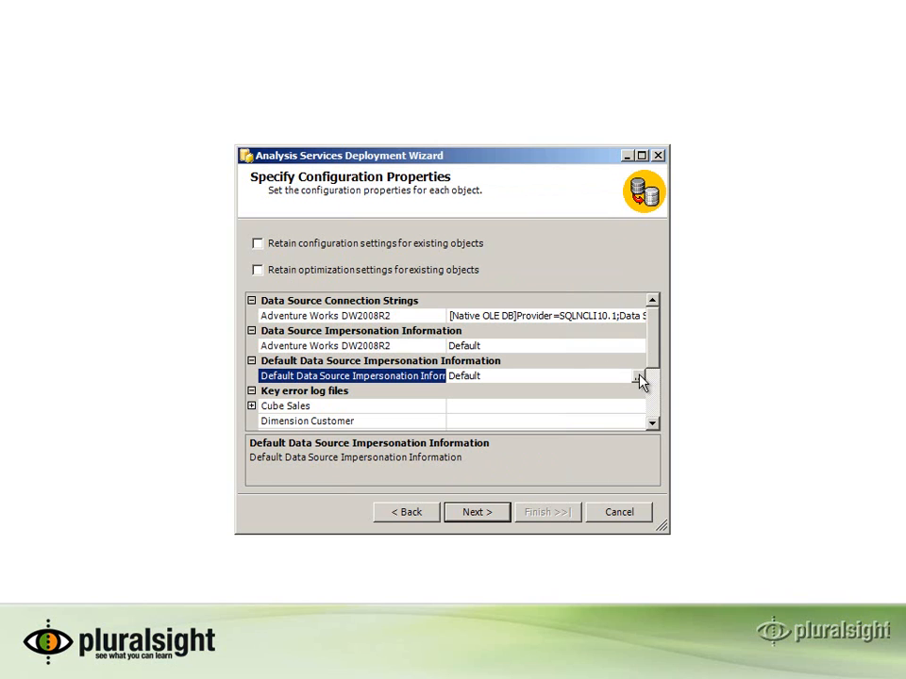
left_click(639, 378)
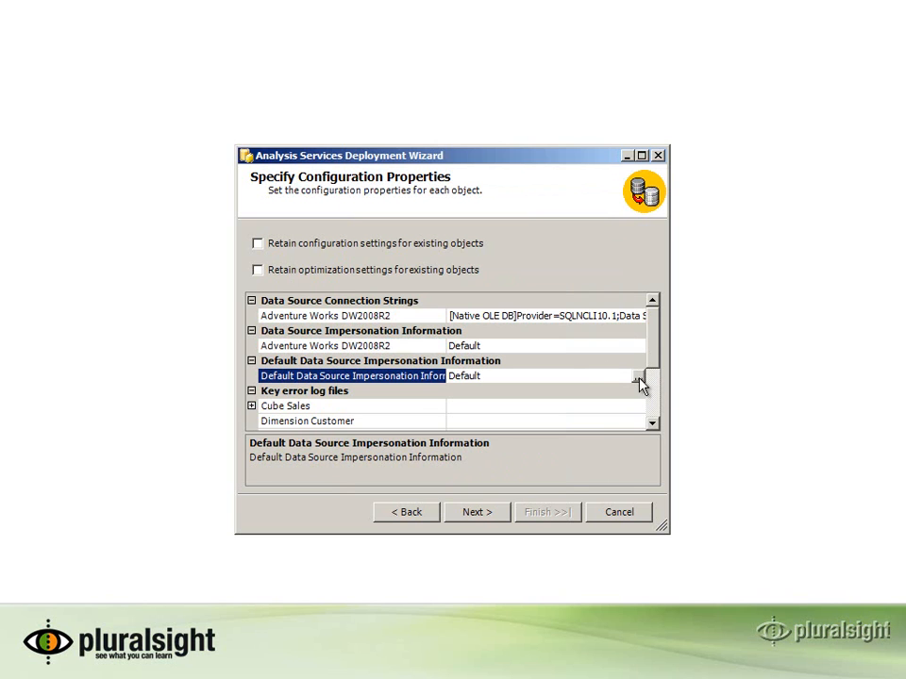
left_click(507, 473)
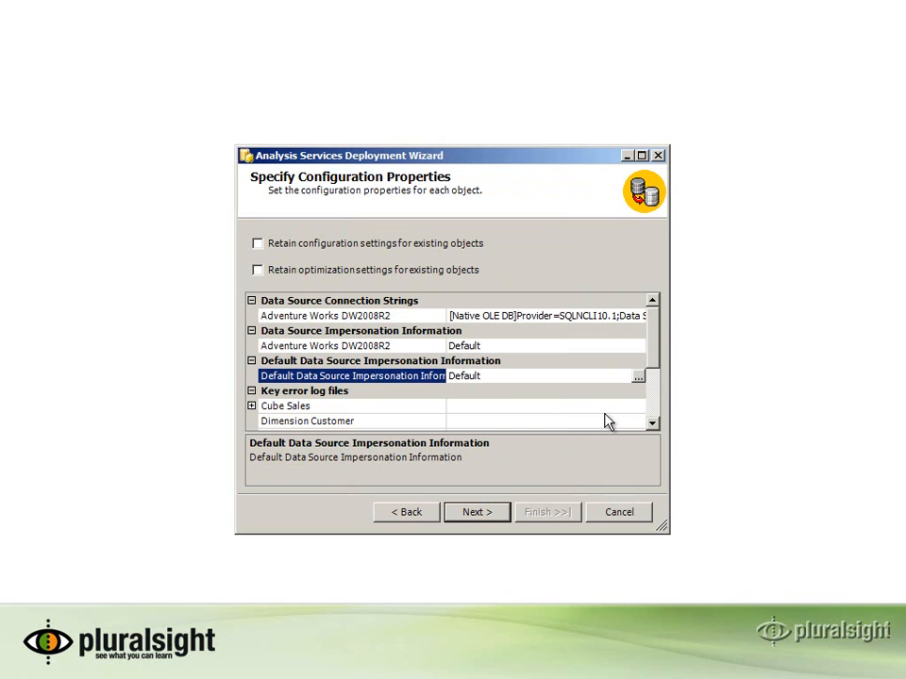
Step: Examine the key error log file settings for the Sales cube, the Internet Sales partition and the Customer dimension
left_click_drag(661, 350, 659, 382)
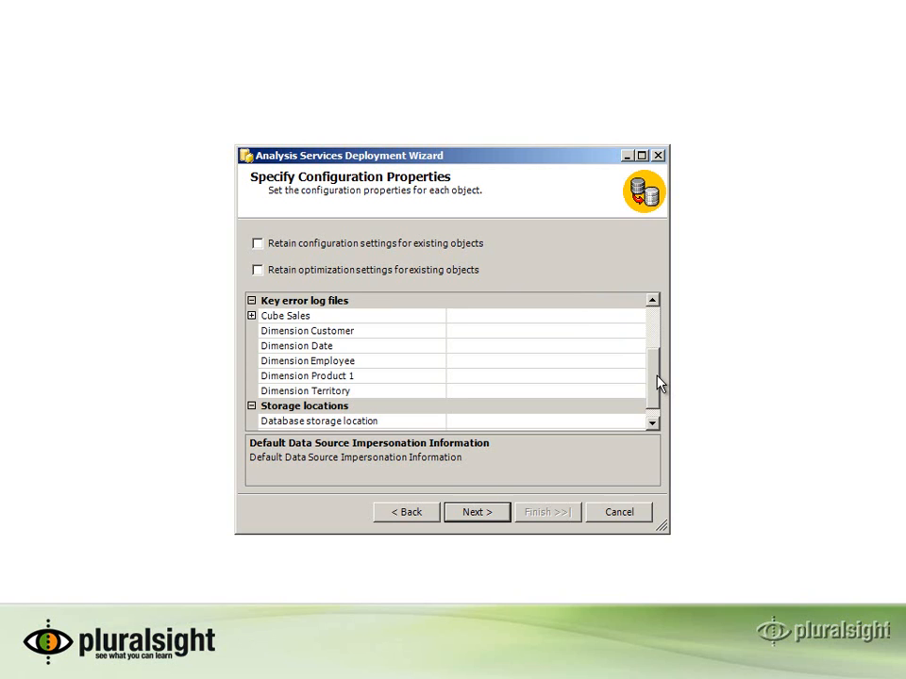
left_click(252, 318)
left_click(252, 316)
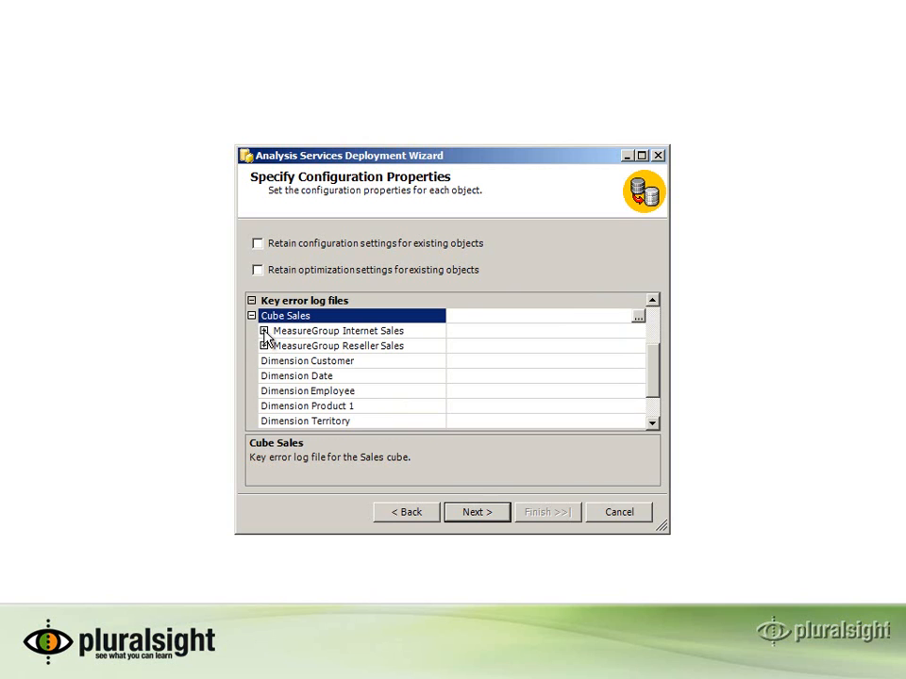
left_click(264, 332)
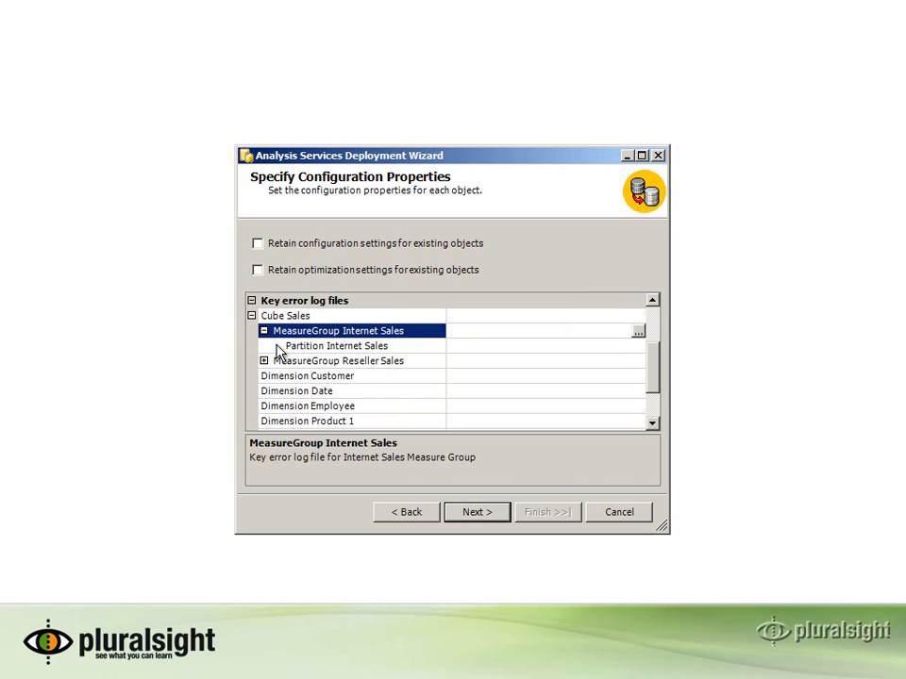
left_click(293, 348)
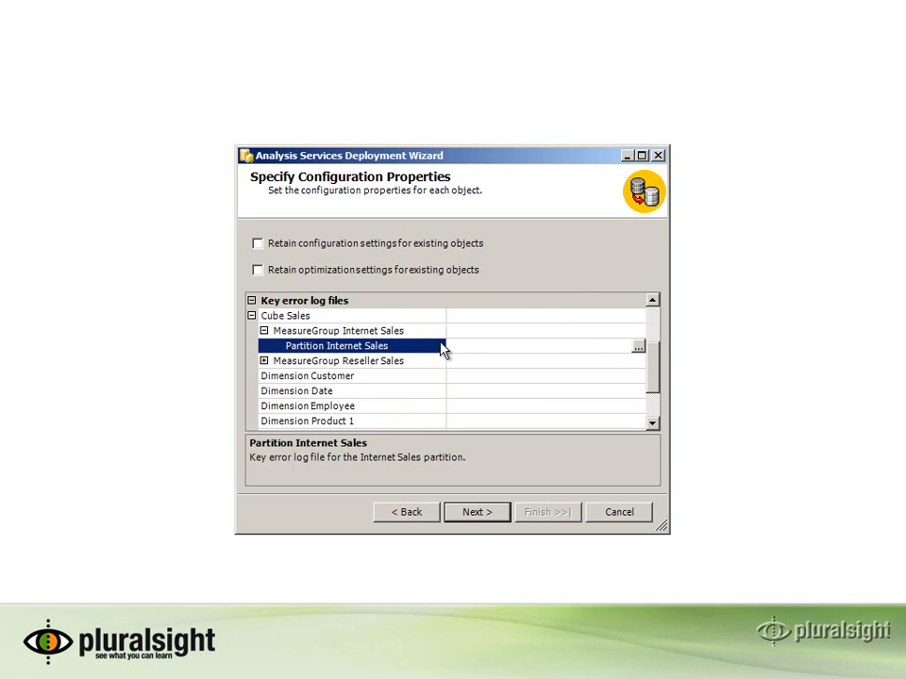
left_click(637, 349)
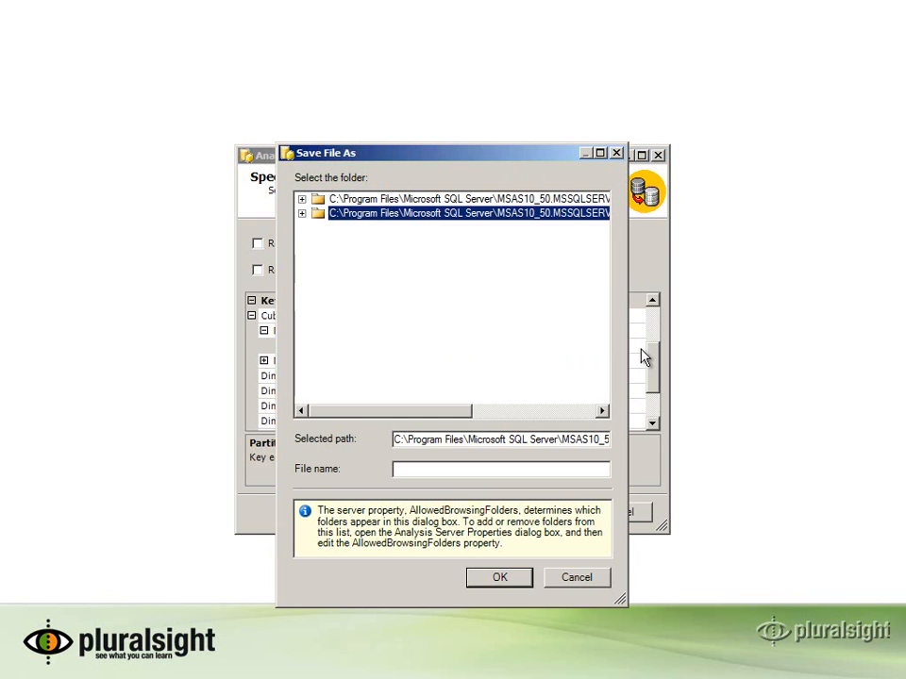
left_click_drag(455, 421, 577, 419)
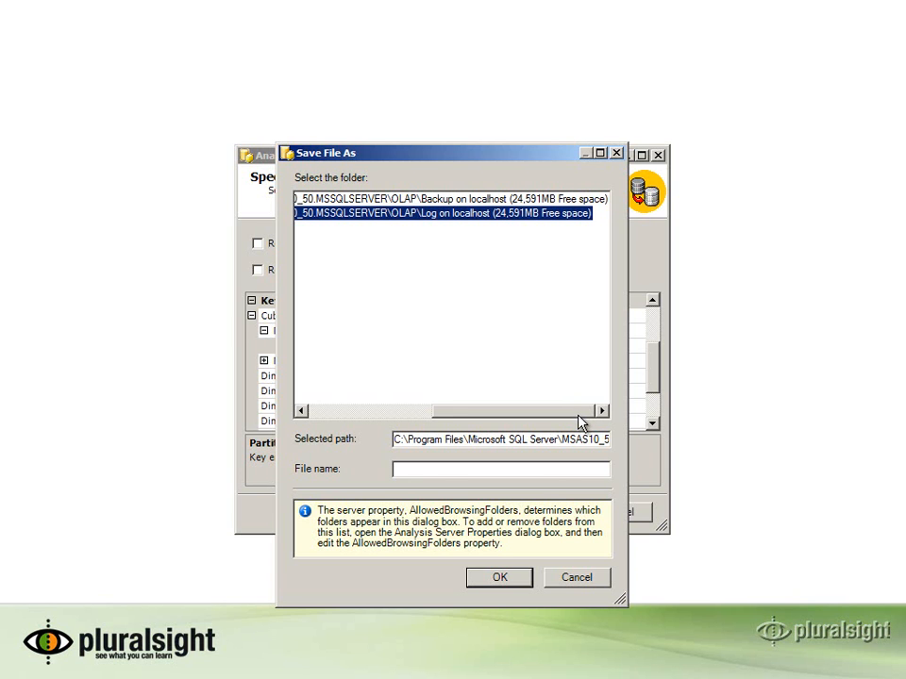
left_click_drag(577, 419, 431, 415)
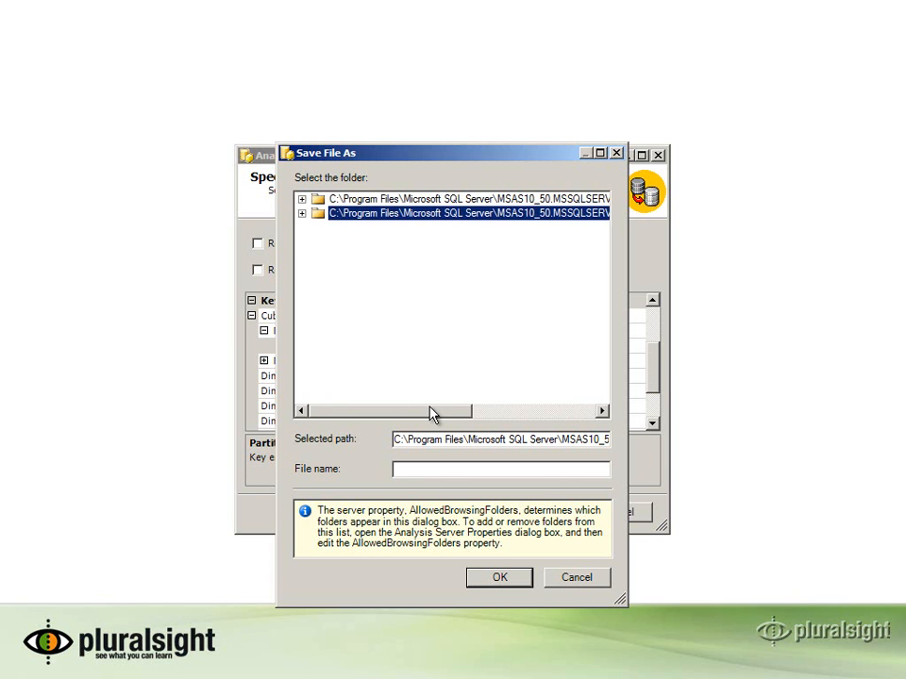
left_click(566, 579)
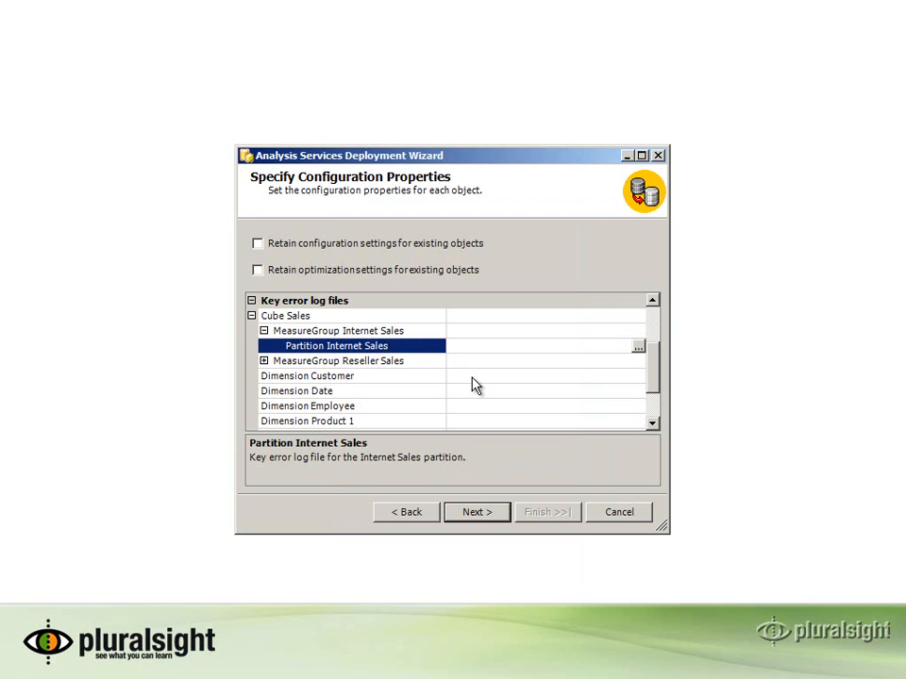
left_click(473, 378)
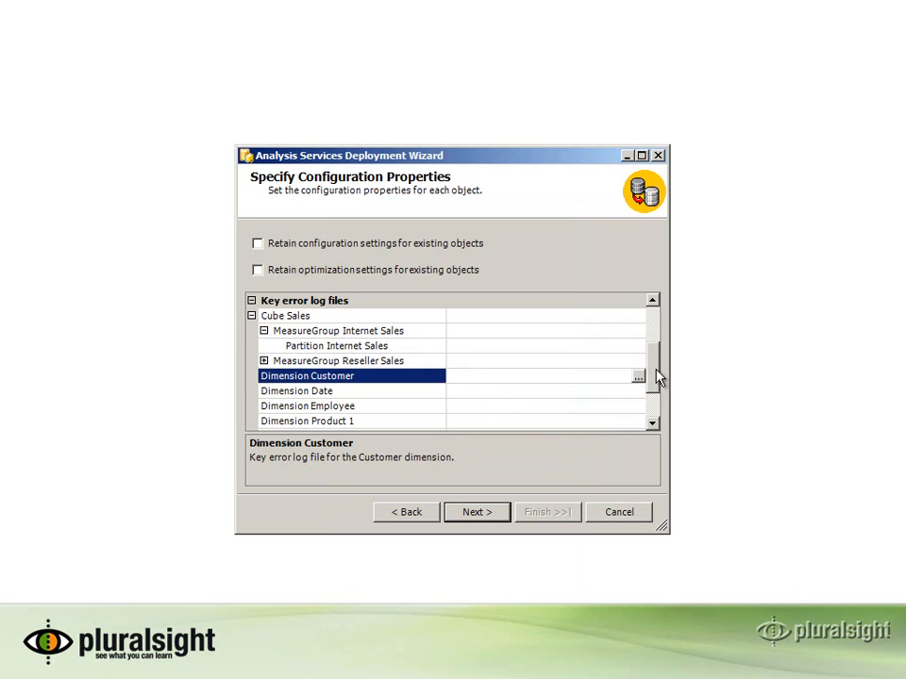
Step: Examine the storage location settings for the database, the Sales cube and its Internet Sales and Reseller Sales measure groups
scroll(600, 387, "down", 1)
left_click(636, 407)
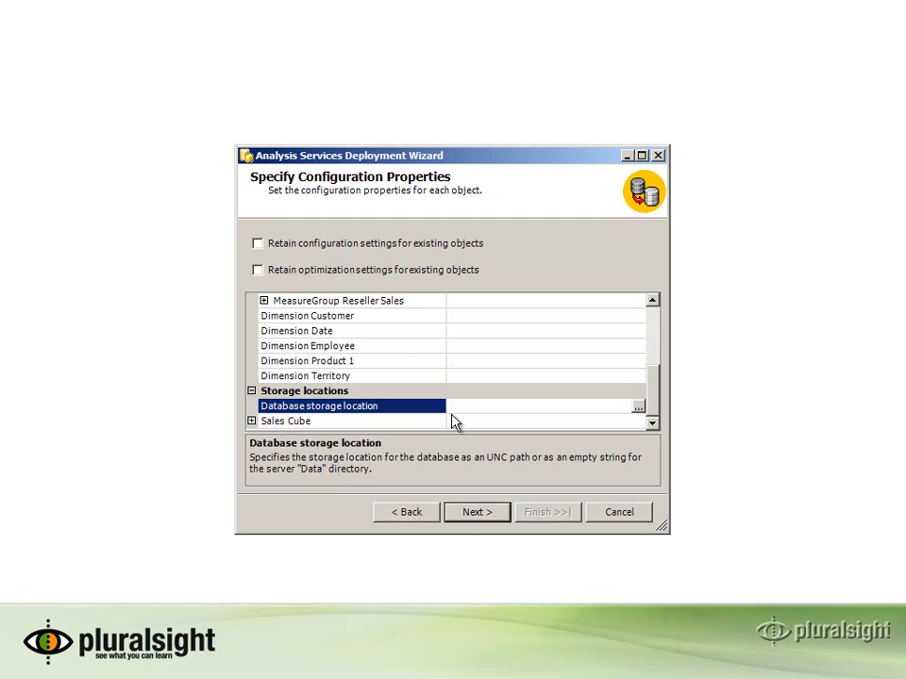
left_click(251, 421)
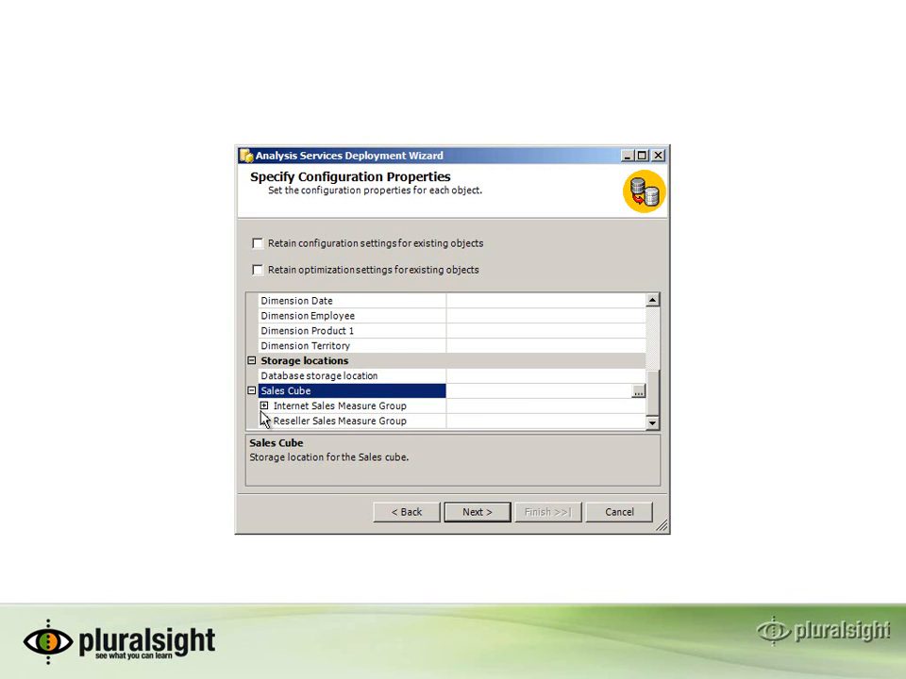
left_click(264, 406)
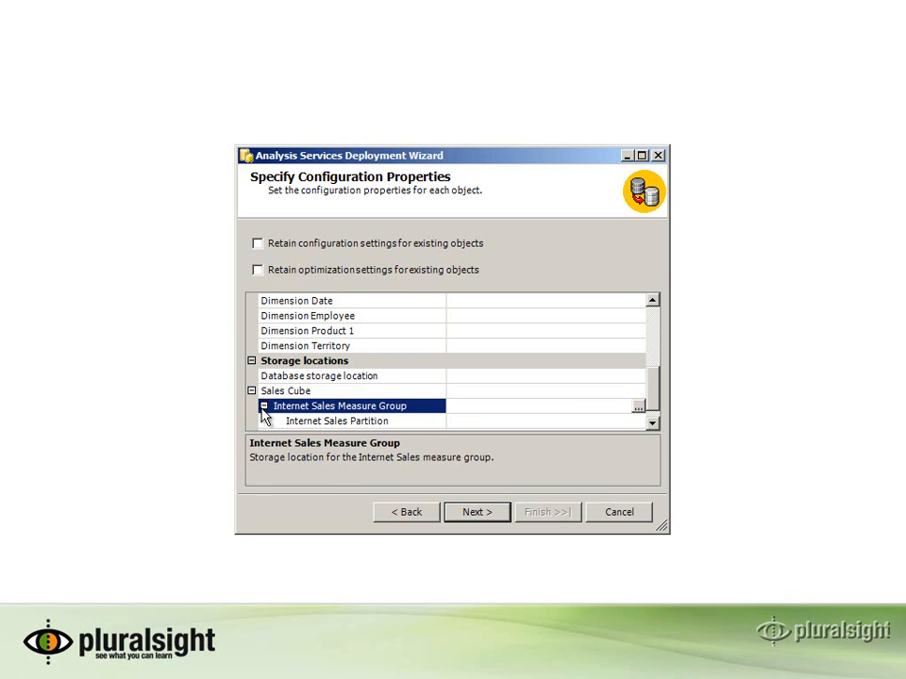
left_click(652, 425)
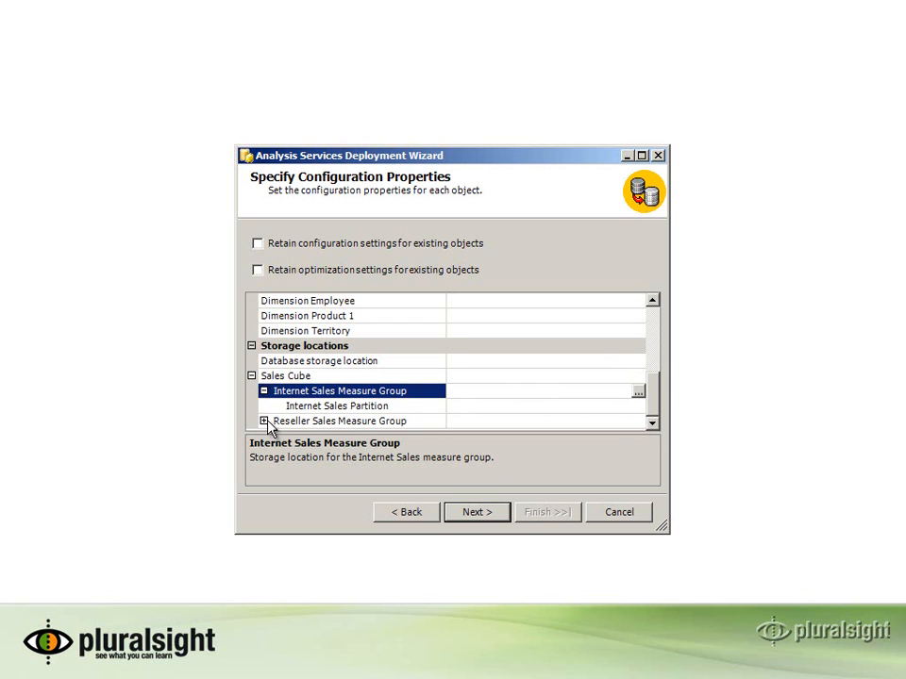
left_click(266, 422)
left_click(651, 424)
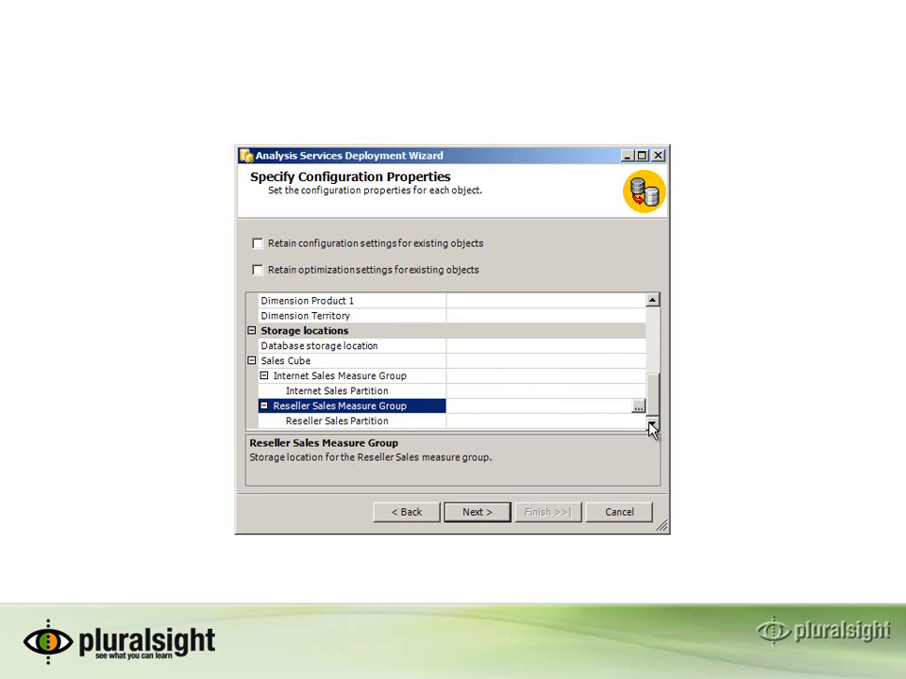
Step: Accept the configuration properties and set the processing method to None
left_click(486, 513)
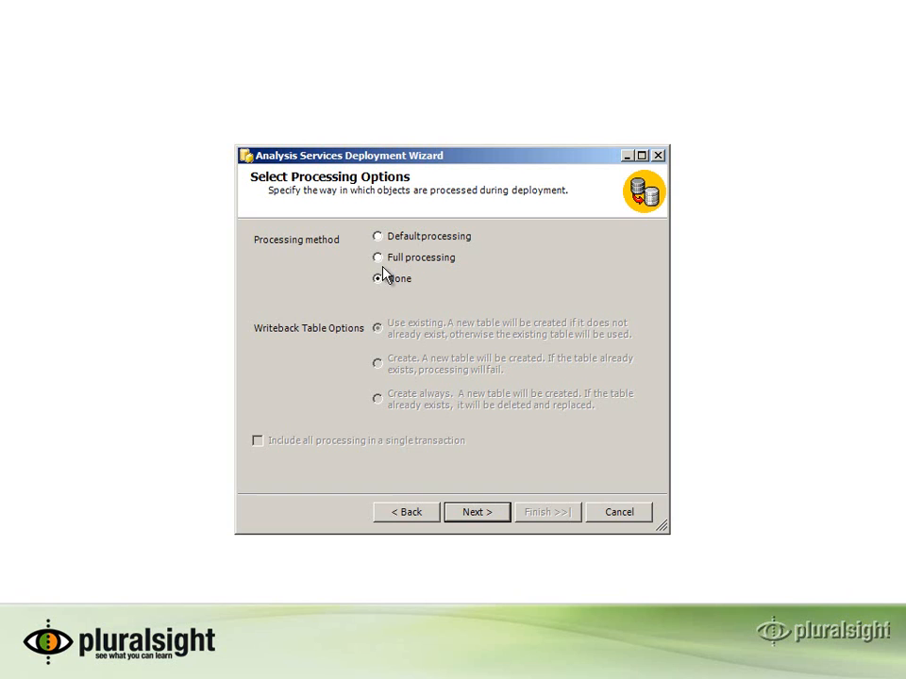
left_click(378, 238)
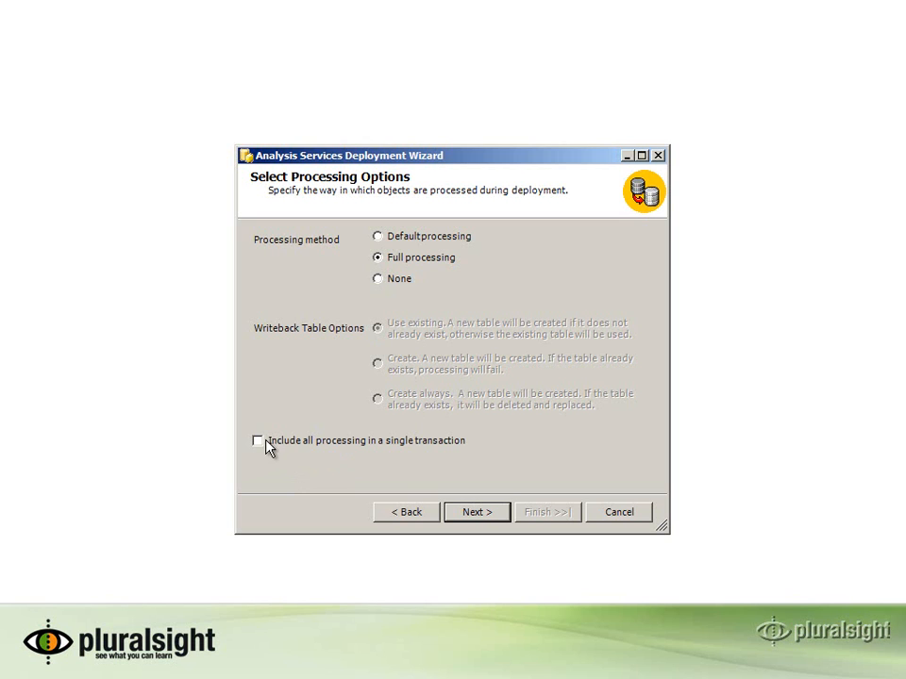
left_click(379, 280)
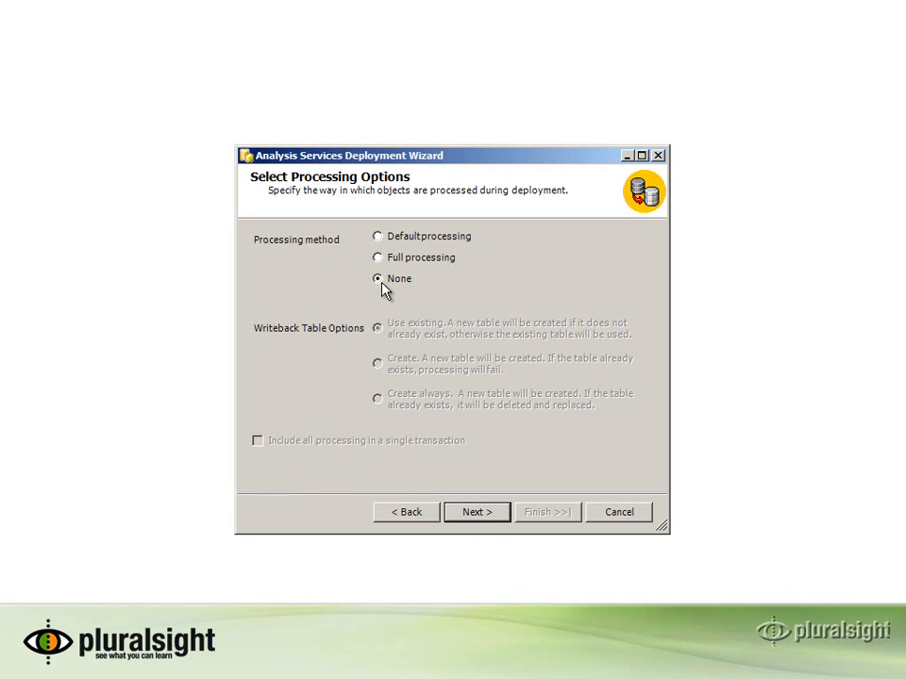
Step: Proceed to the deployment confirmation and enable creation of a deployment script at the suggested location
left_click(474, 514)
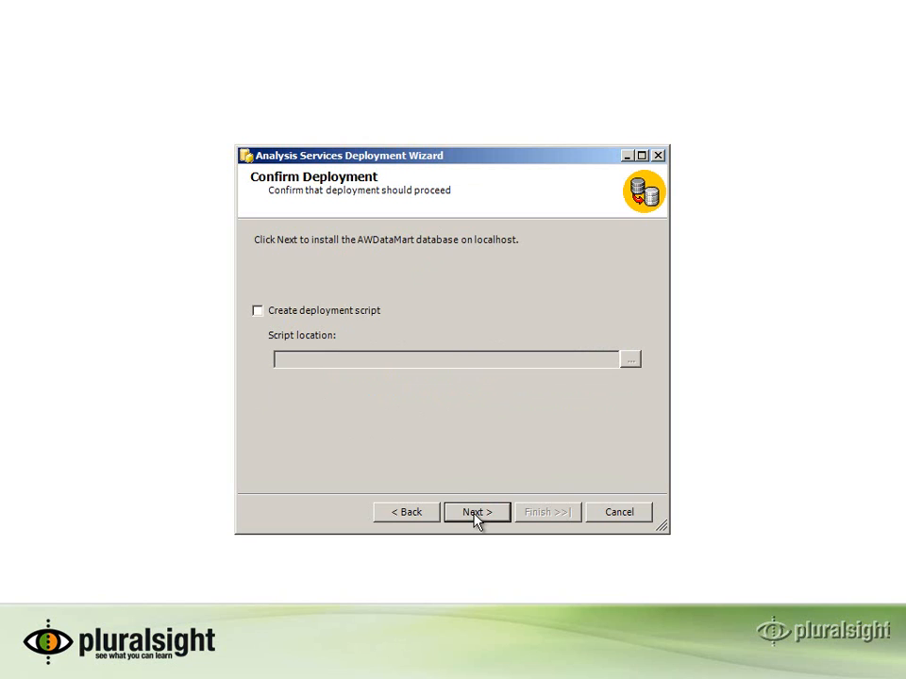
left_click(260, 315)
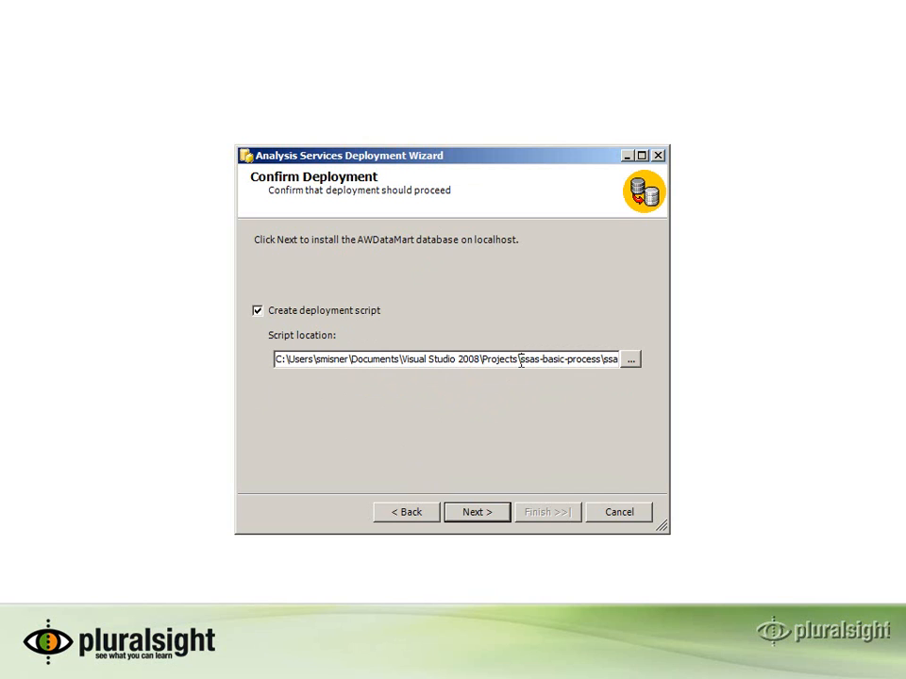
Step: Check the end of the script path, generate the AWDataMart Script.xmla deployment script and finish the wizard
key("End")
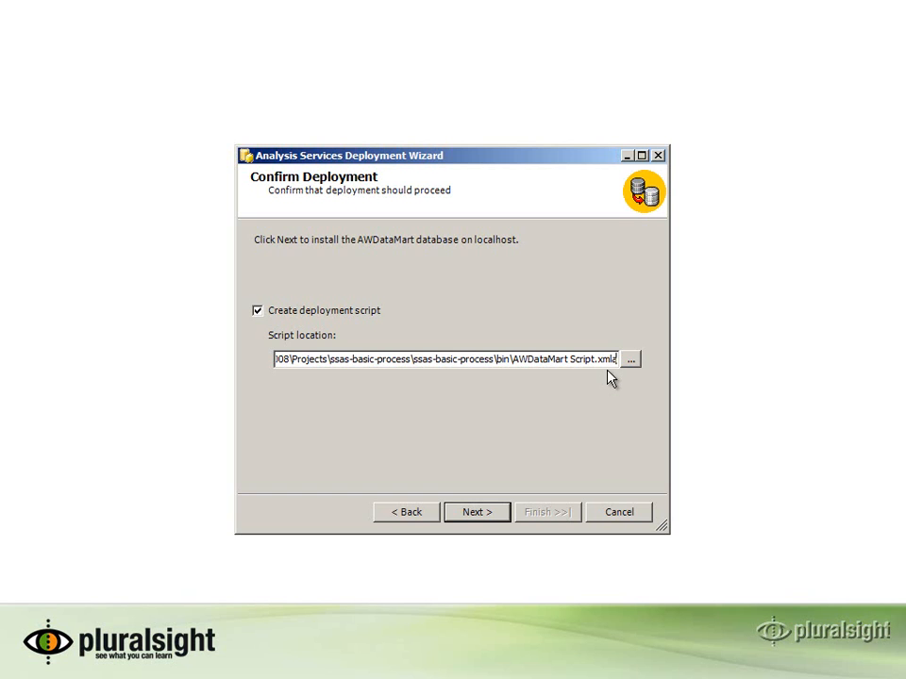
left_click(489, 513)
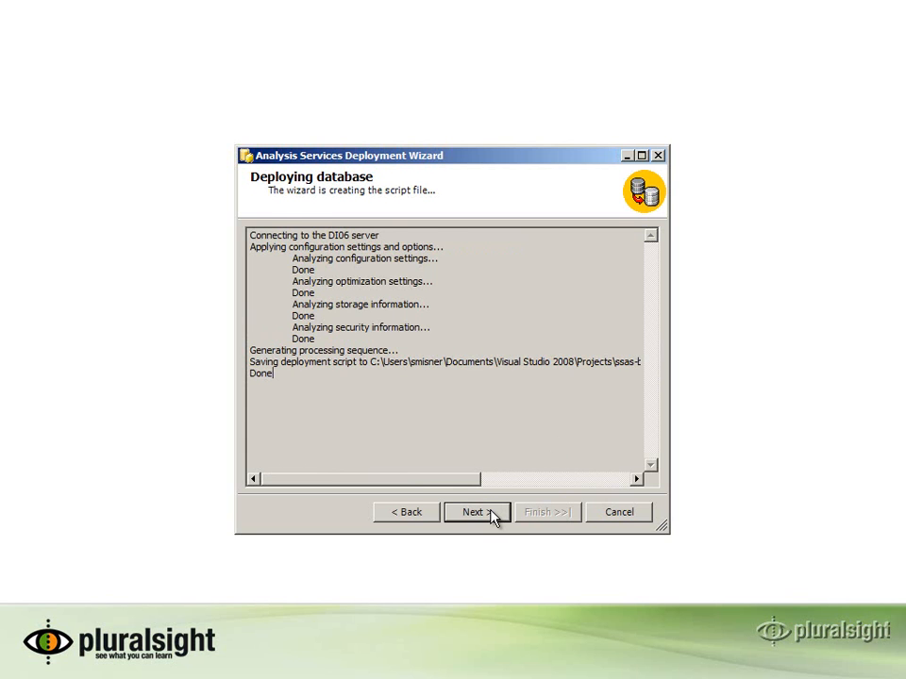
left_click(491, 515)
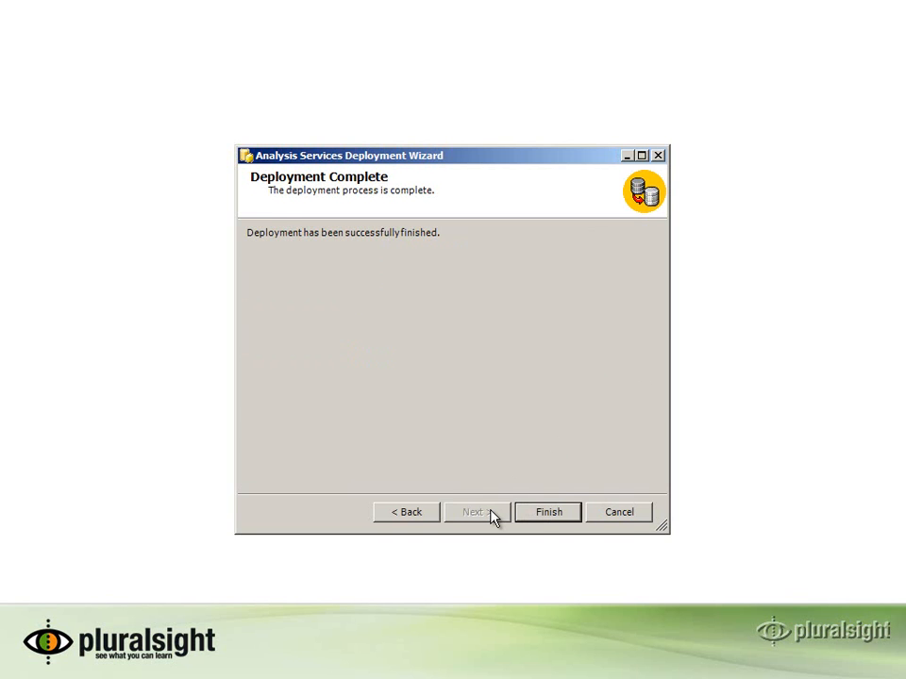
left_click(545, 513)
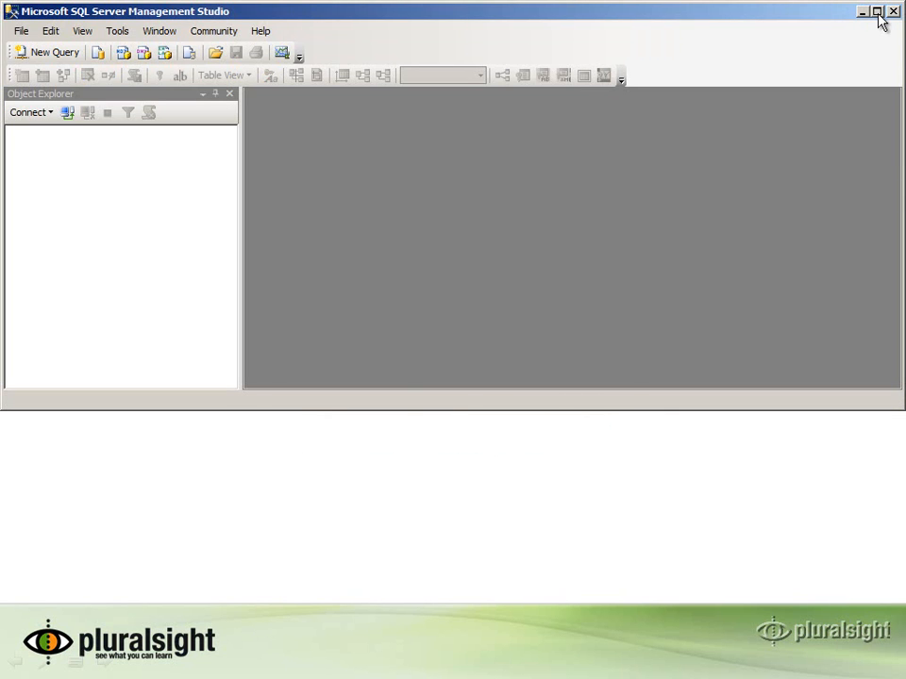
Step: In SQL Server Management Studio, connect to the local Analysis Services server and open the AWDataMart Script file from the bin folder
left_click(375, 374)
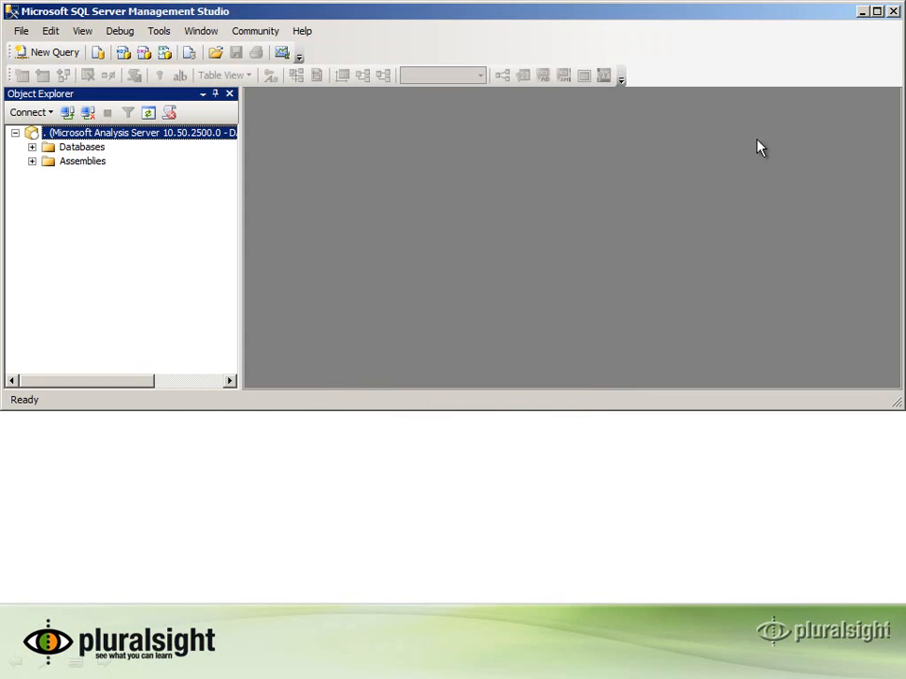
left_click(877, 12)
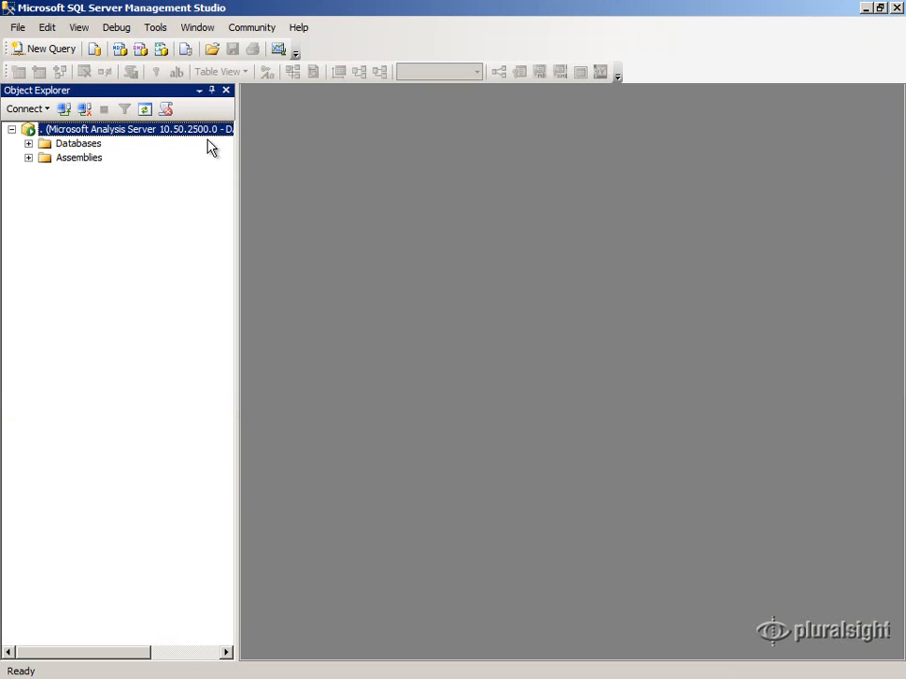
left_click(212, 52)
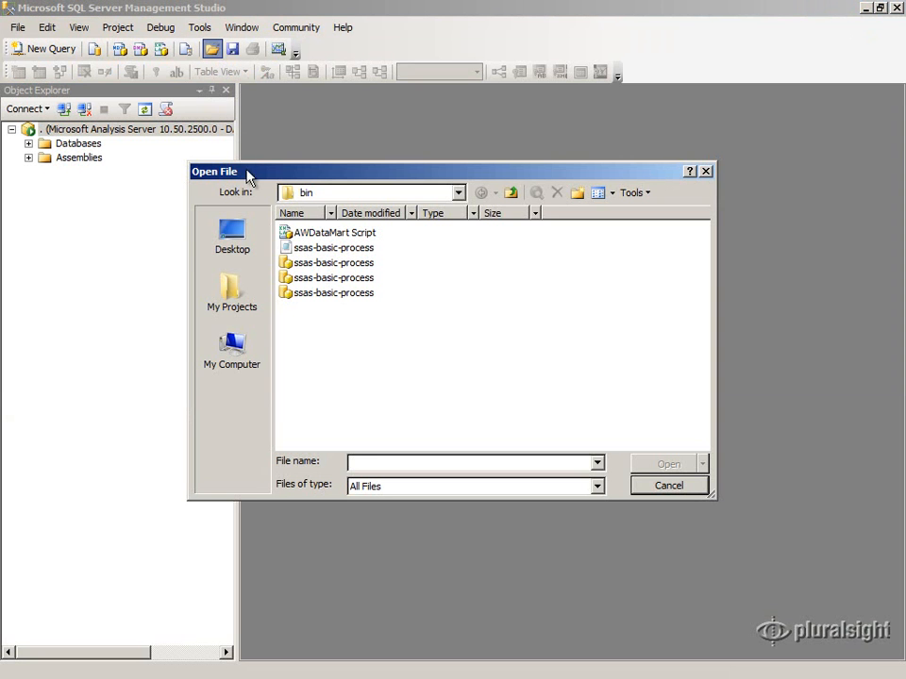
left_click(308, 238)
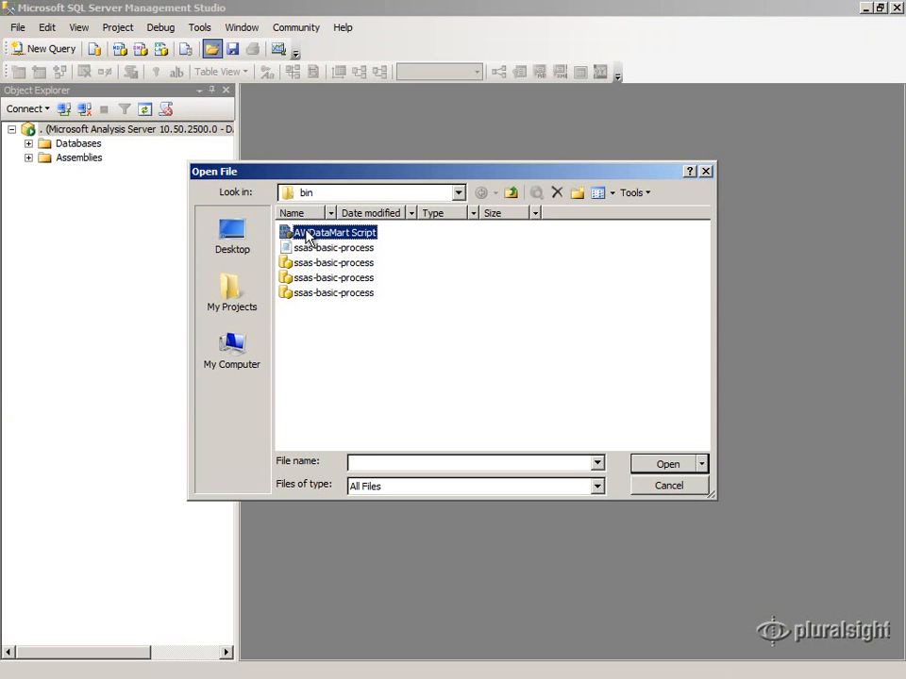
left_click(644, 469)
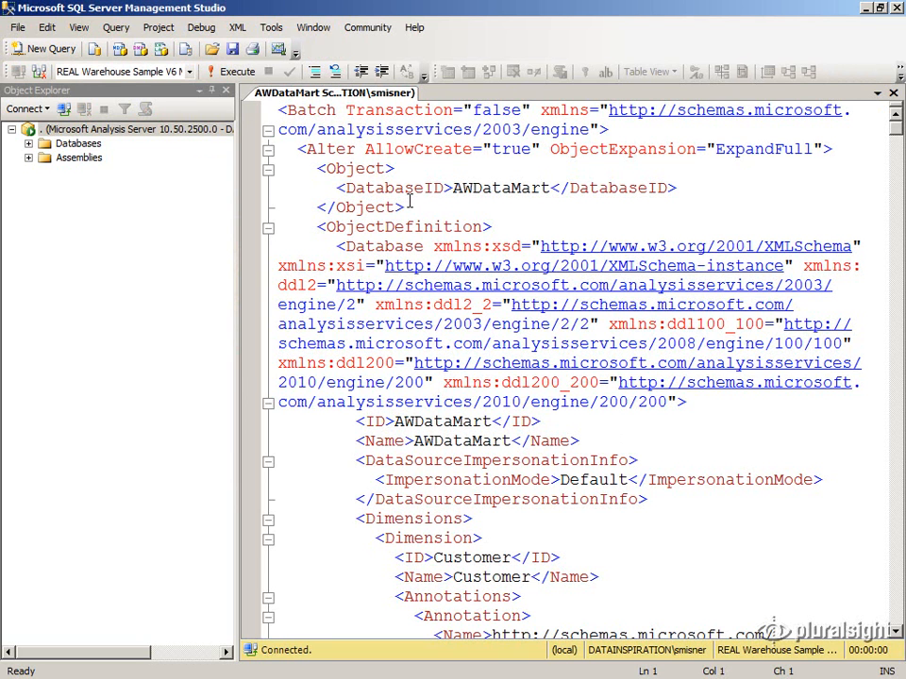
Step: Examine the script's opening Batch Transaction attribute, the Alter command and the DatabaseID element
left_click(288, 109)
left_click_drag(289, 108, 531, 113)
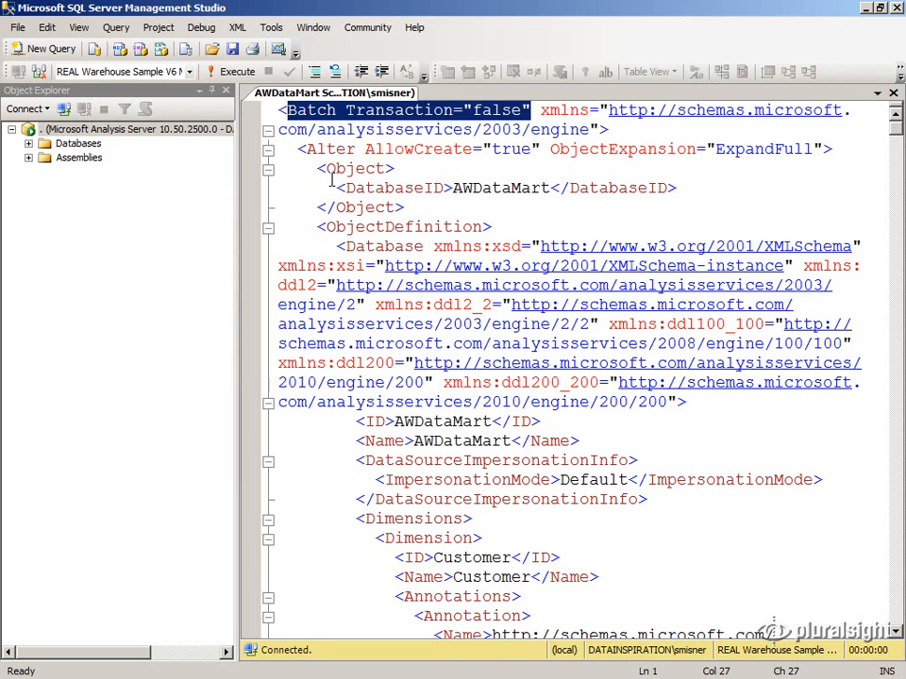
left_click_drag(298, 149, 356, 149)
left_click_drag(335, 187, 703, 194)
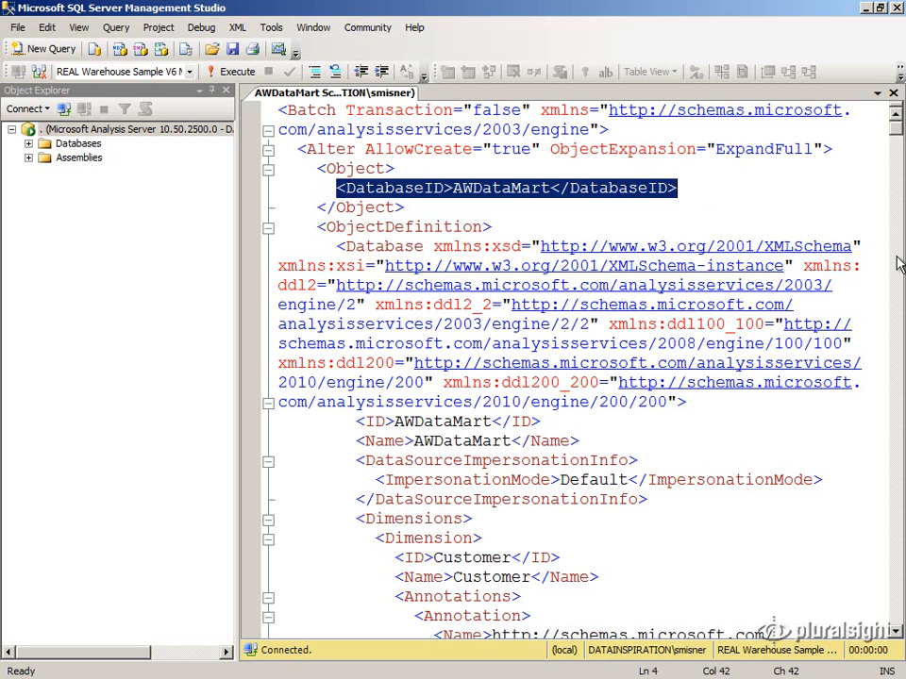
Step: Look through the Customer and Date dimension definitions in the script and return to its beginning
left_click(898, 592)
left_click(897, 593)
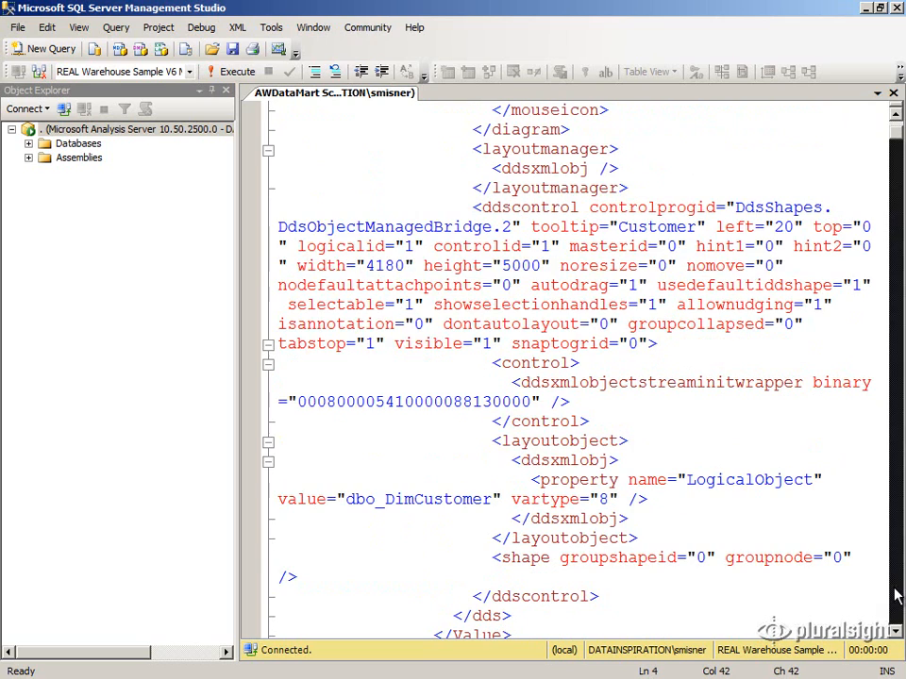
left_click(898, 592)
left_click(898, 593)
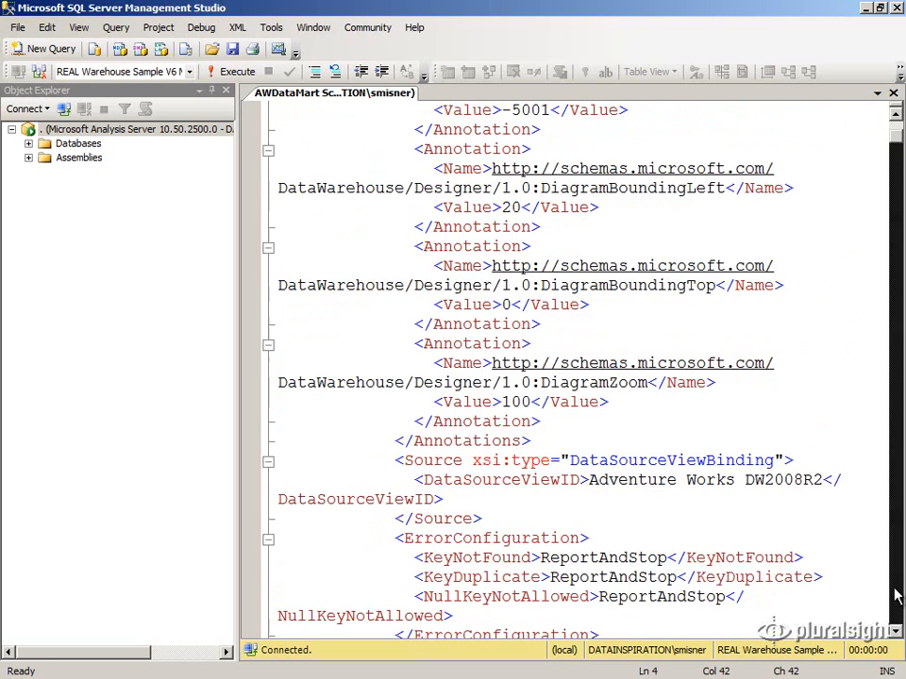
left_click(898, 593)
left_click(897, 592)
left_click(898, 593)
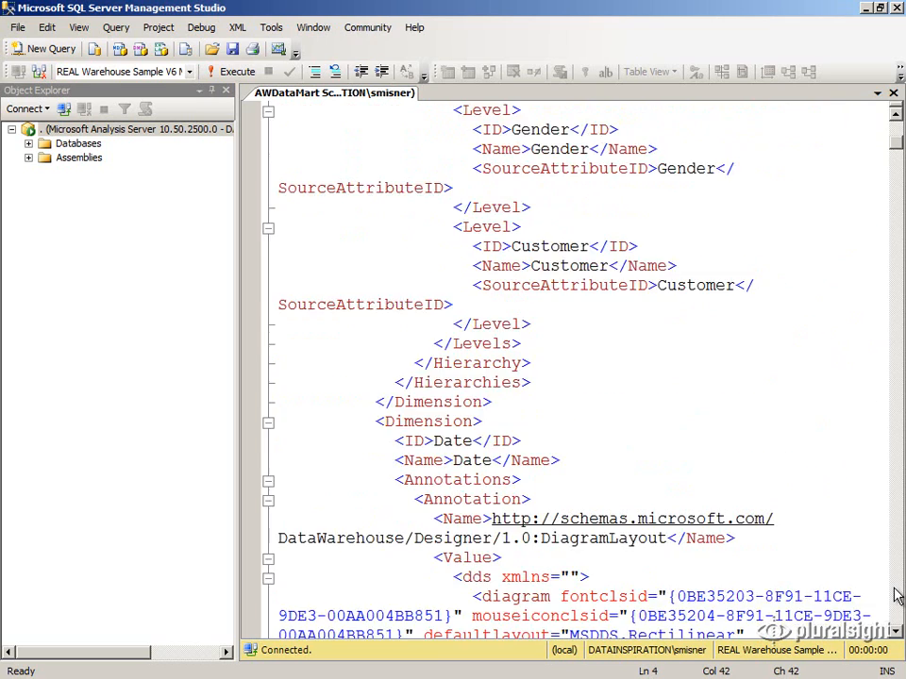
mouse_move(895, 141)
left_mouse_down()
mouse_move(895, 111)
mouse_move(898, 126)
left_mouse_up()
left_click(822, 192)
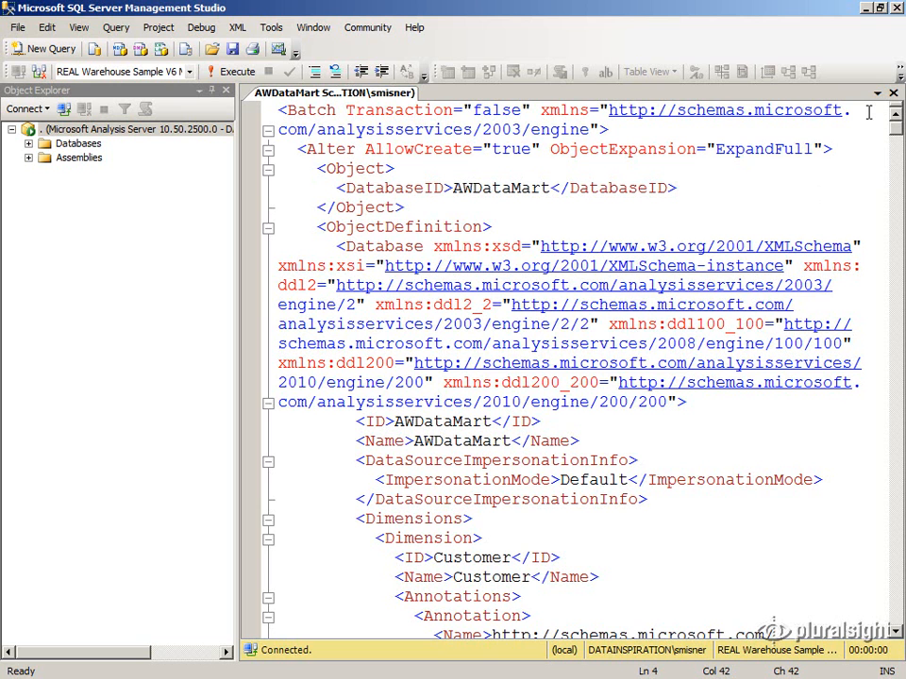
Step: Execute the deployment script against the server and choose AWDataMart as the query's current database
left_click(236, 74)
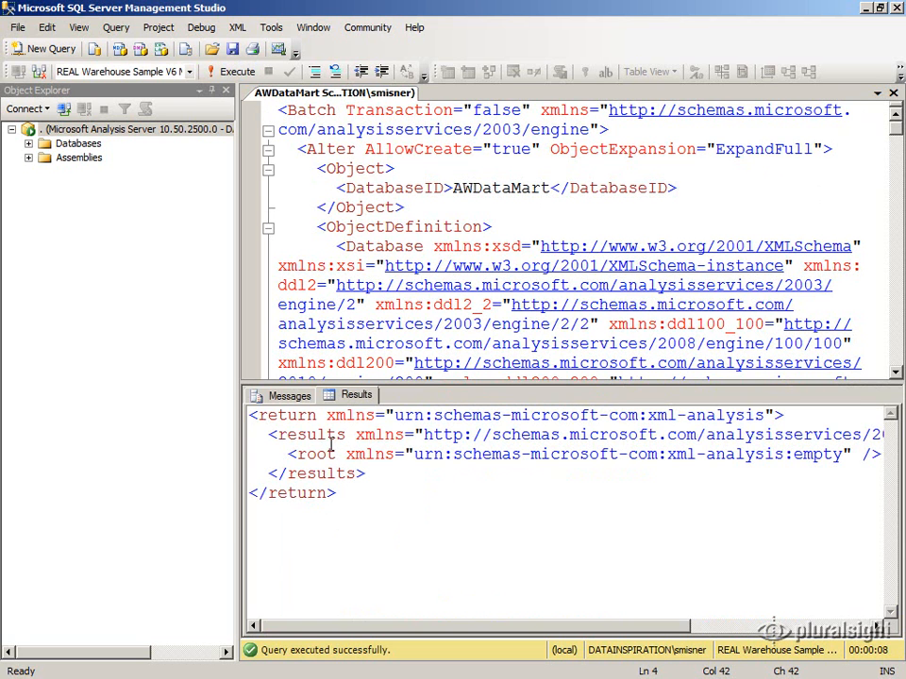
left_click(189, 72)
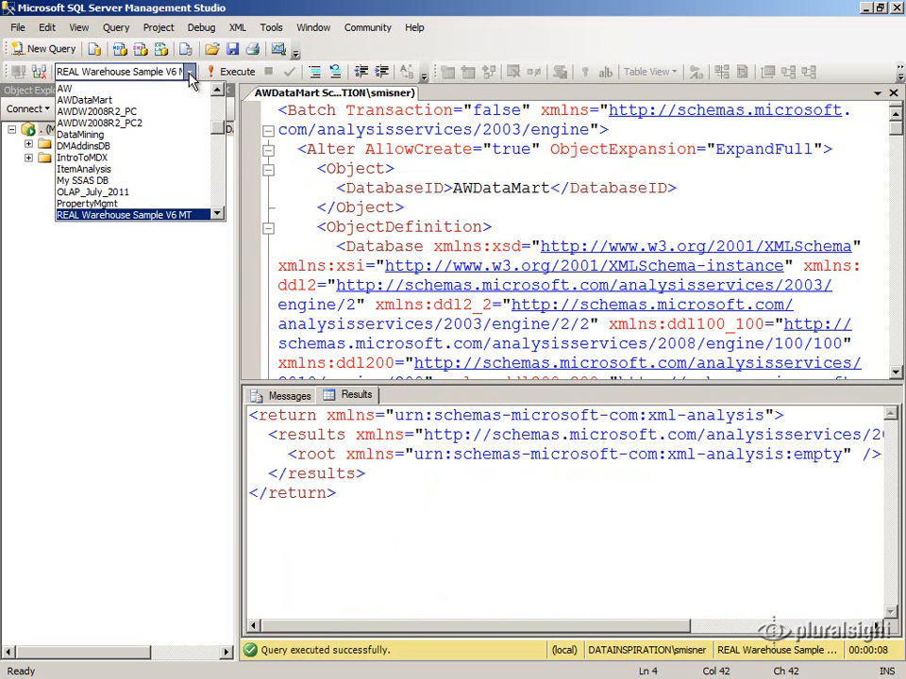
left_click(185, 100)
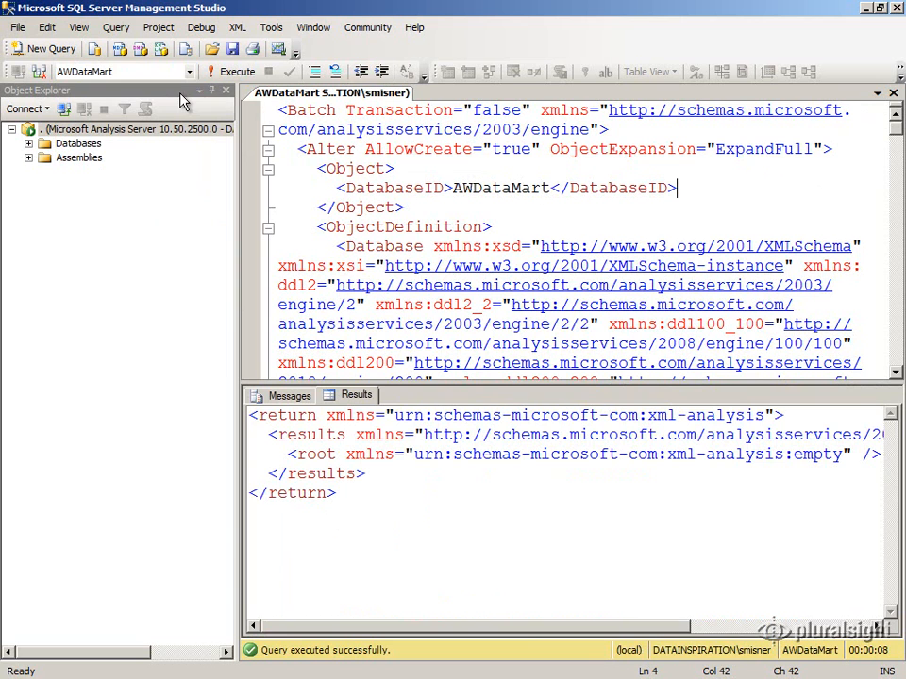